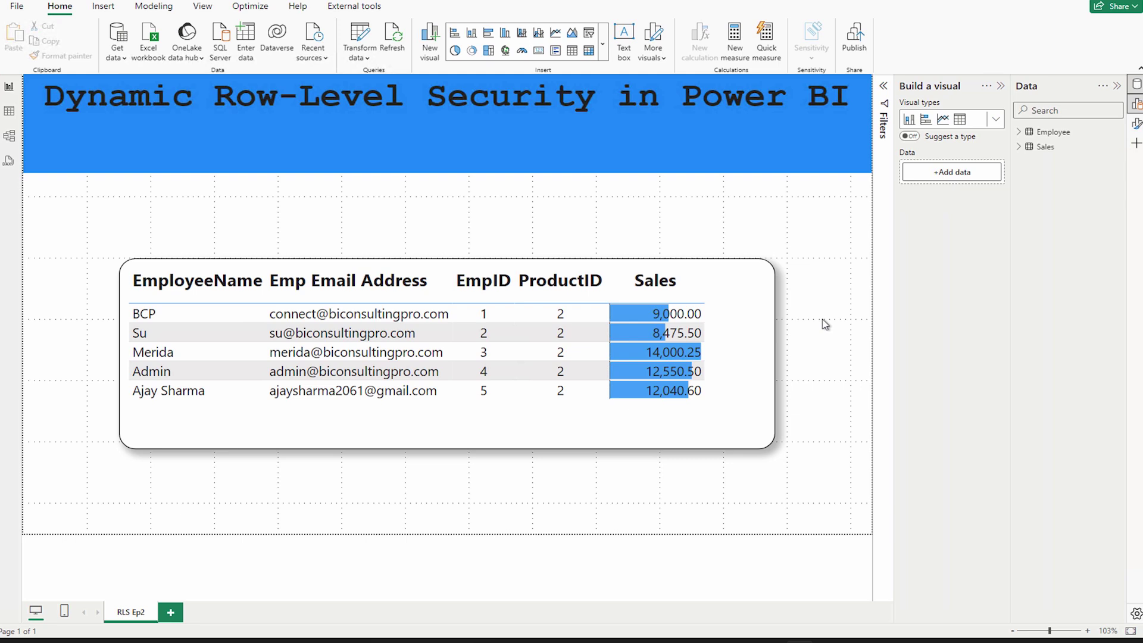
Step: Review Power BI's preview feature settings in Options and close without changes
click(1136, 615)
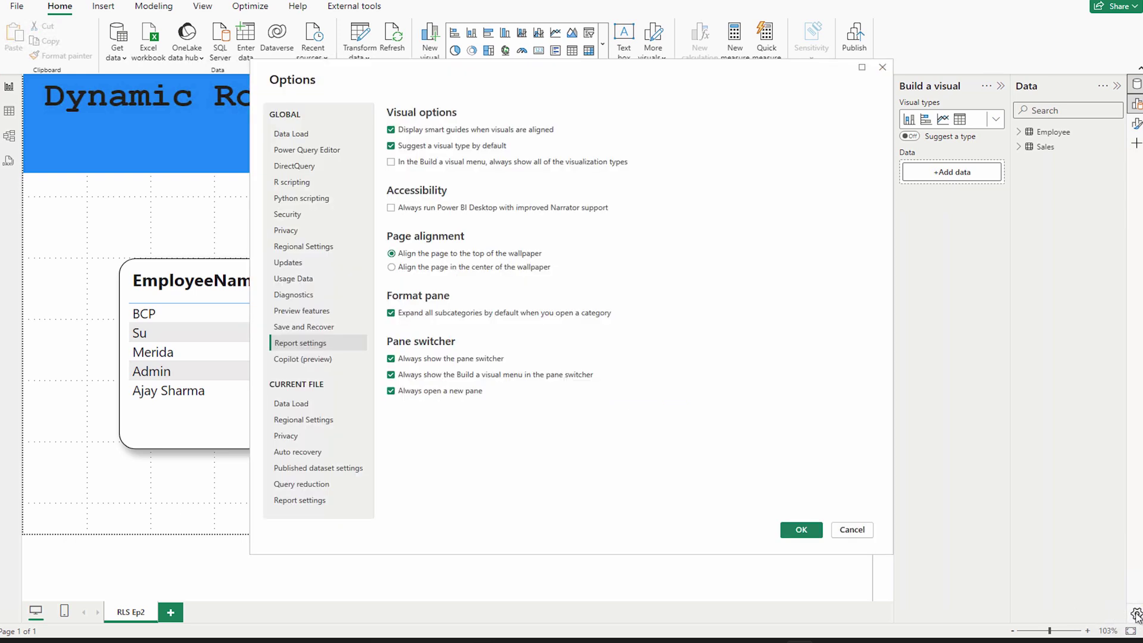
click(287, 313)
scroll(587, 430, down, 3)
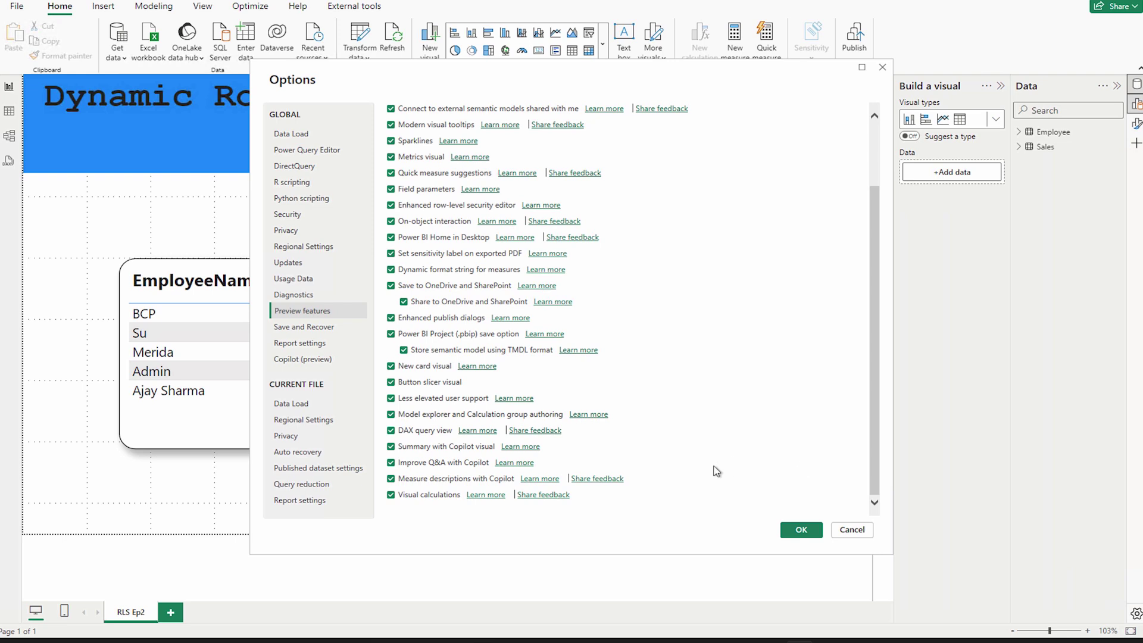
click(851, 529)
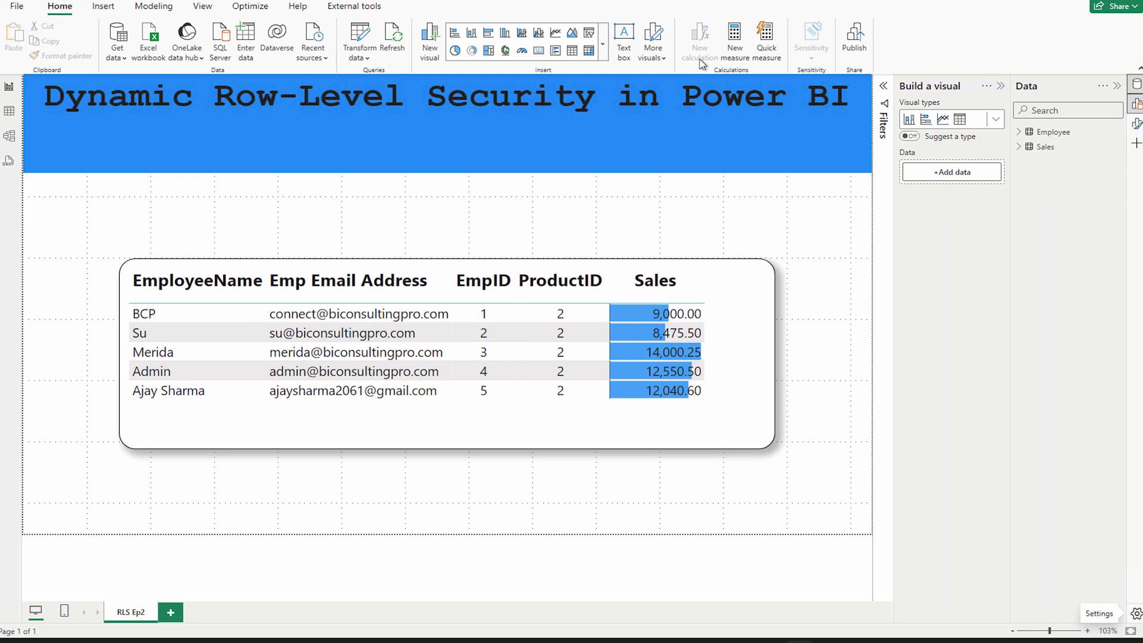
Step: Select the employee sales table, then read the visual calculations article down to its Axis table
click(730, 279)
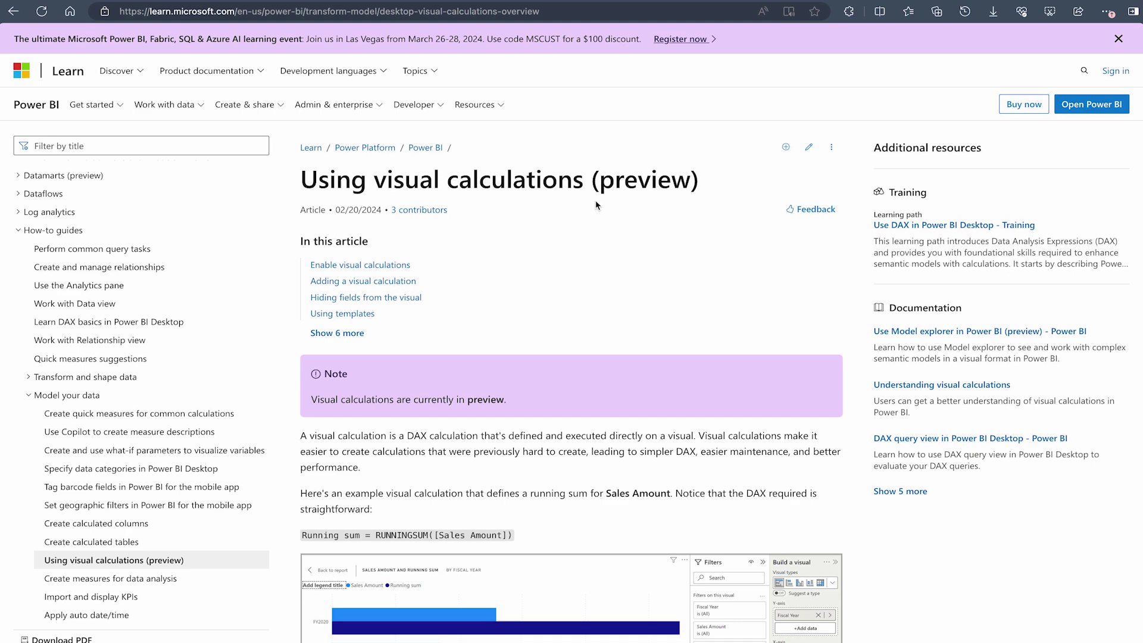
scroll(595, 204, down, 8)
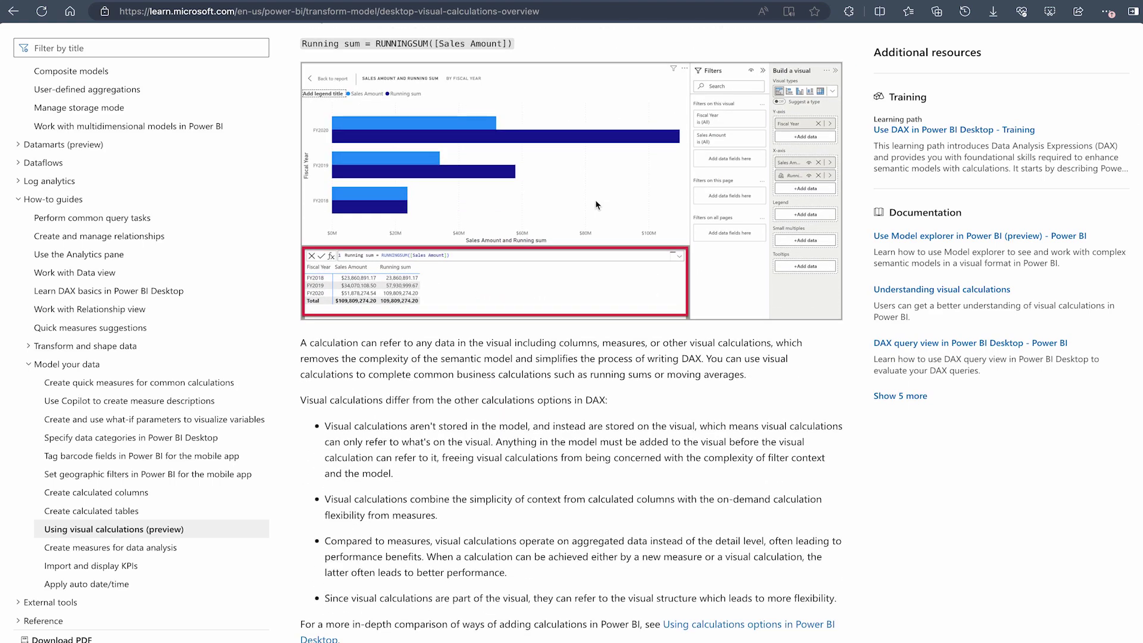
scroll(596, 205, down, 1)
scroll(595, 205, down, 5)
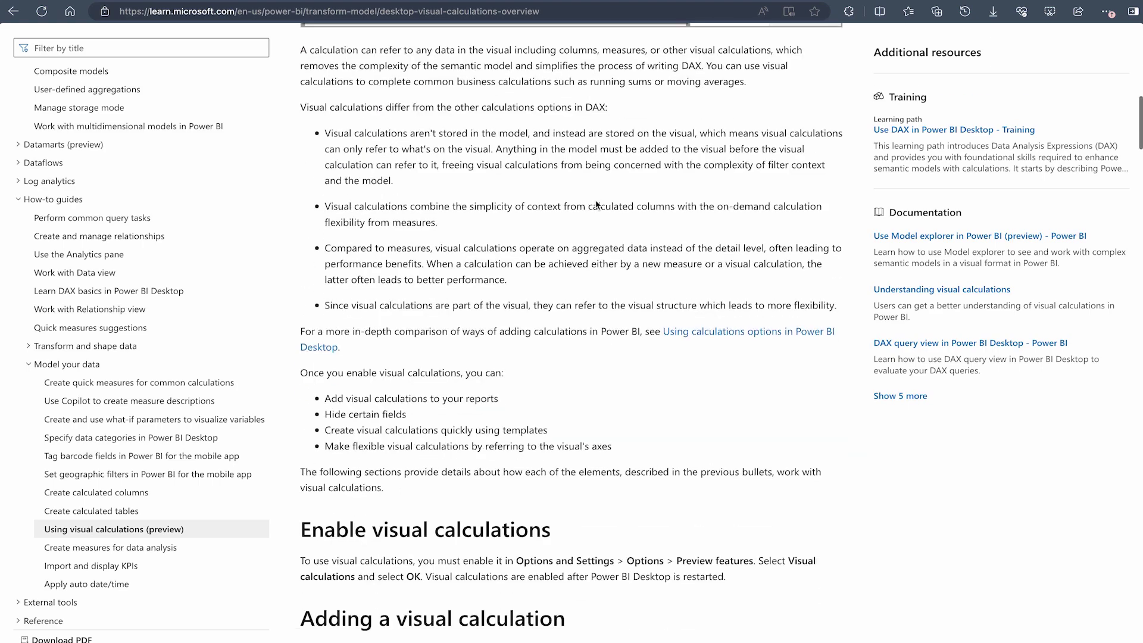
scroll(596, 205, down, 8)
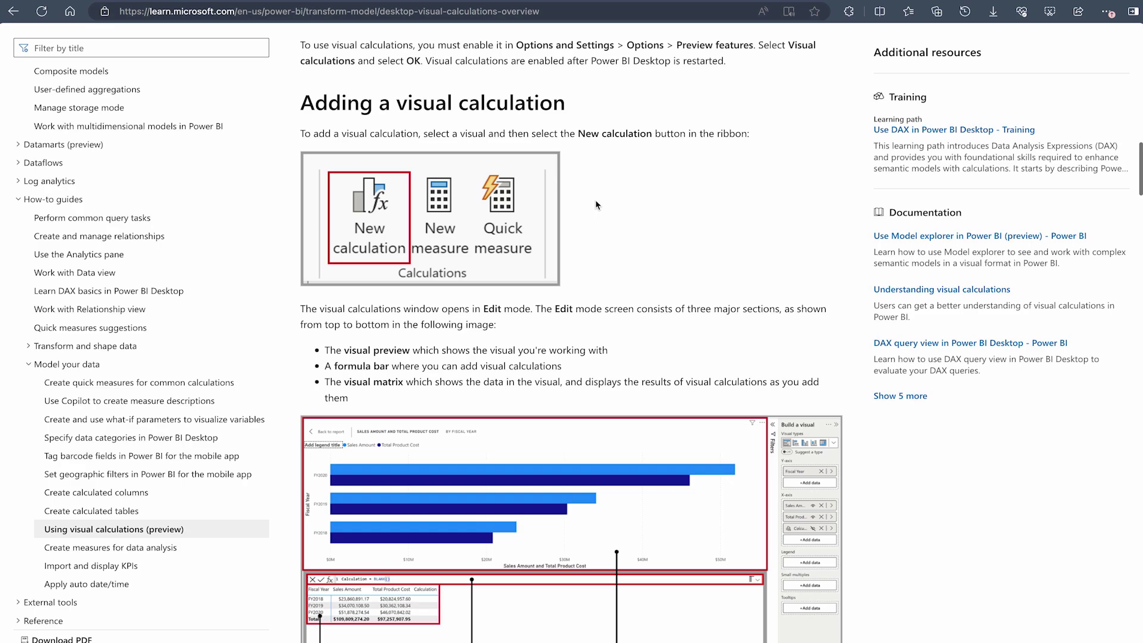
scroll(596, 205, down, 15)
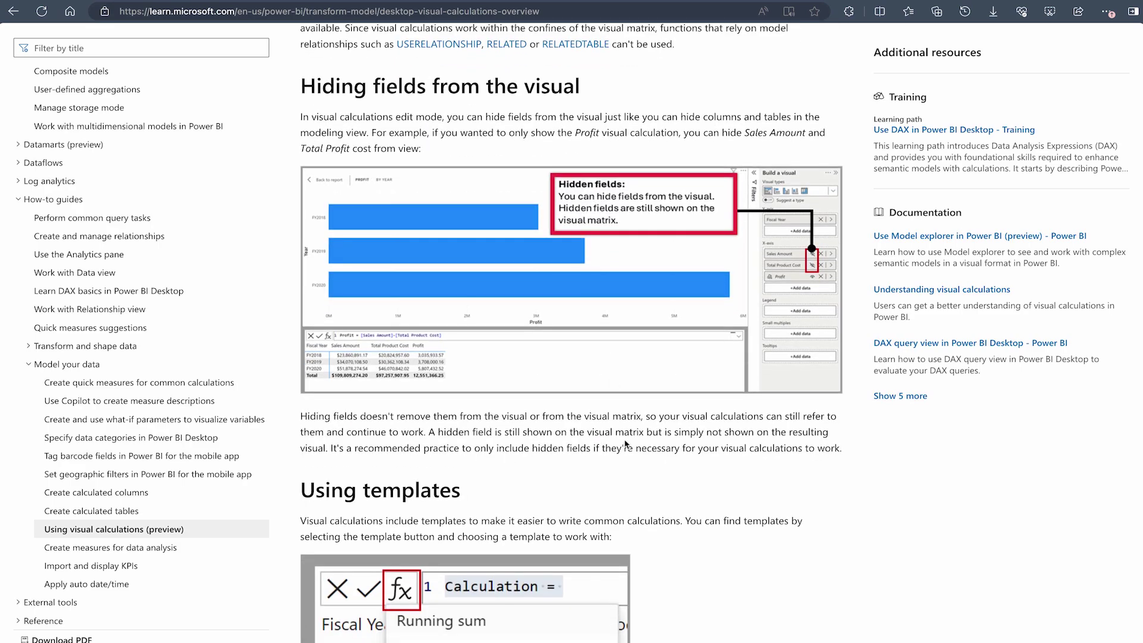
scroll(625, 443, down, 5)
scroll(625, 443, down, 18)
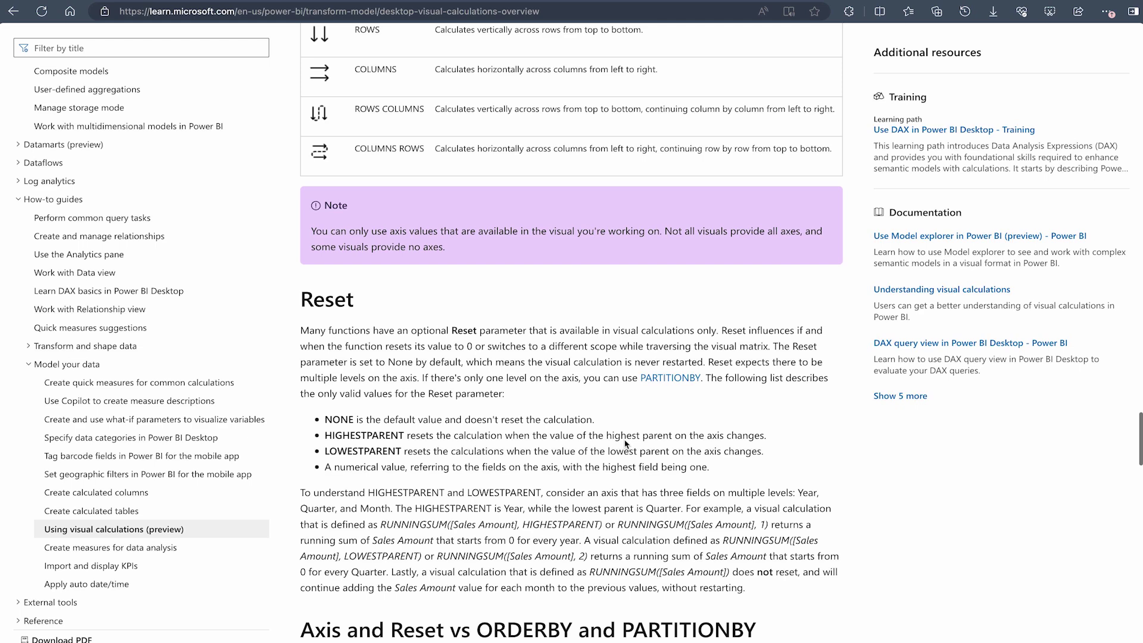
scroll(625, 443, up, 4)
scroll(625, 444, up, 2)
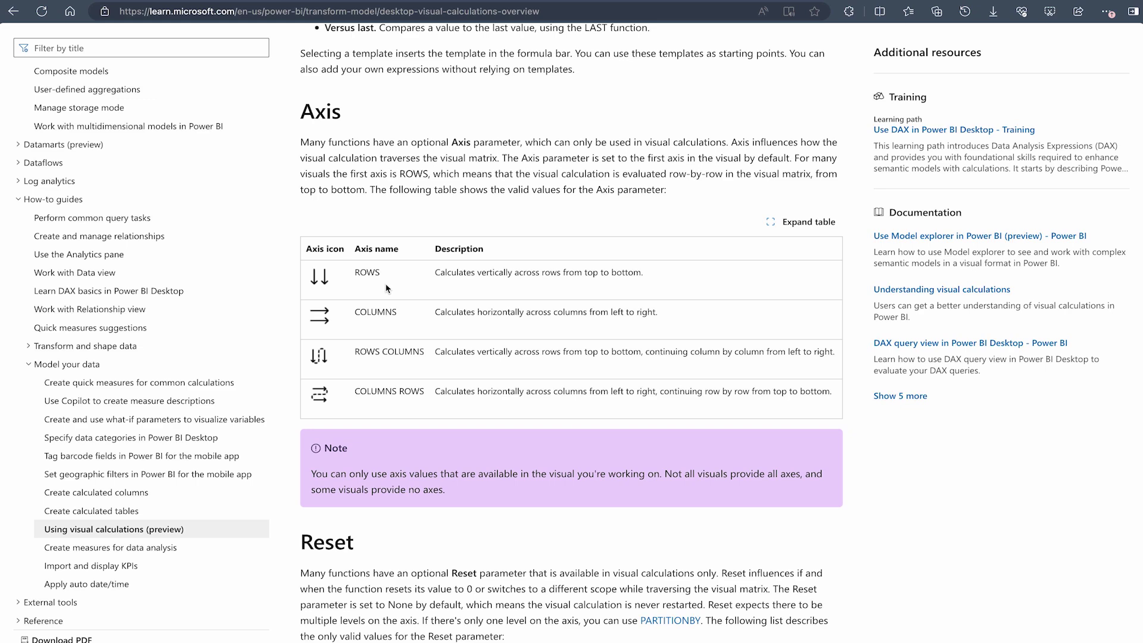
Step: Scroll the article past Reset and Available functions to Considerations and limitations
scroll(426, 302, down, 6)
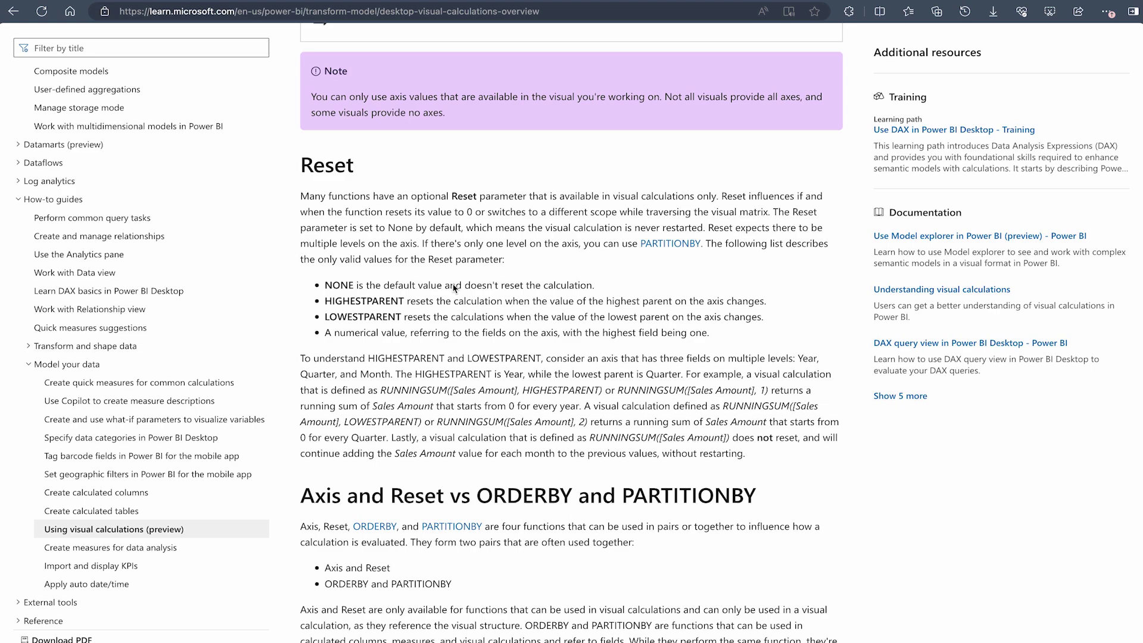
scroll(454, 288, down, 9)
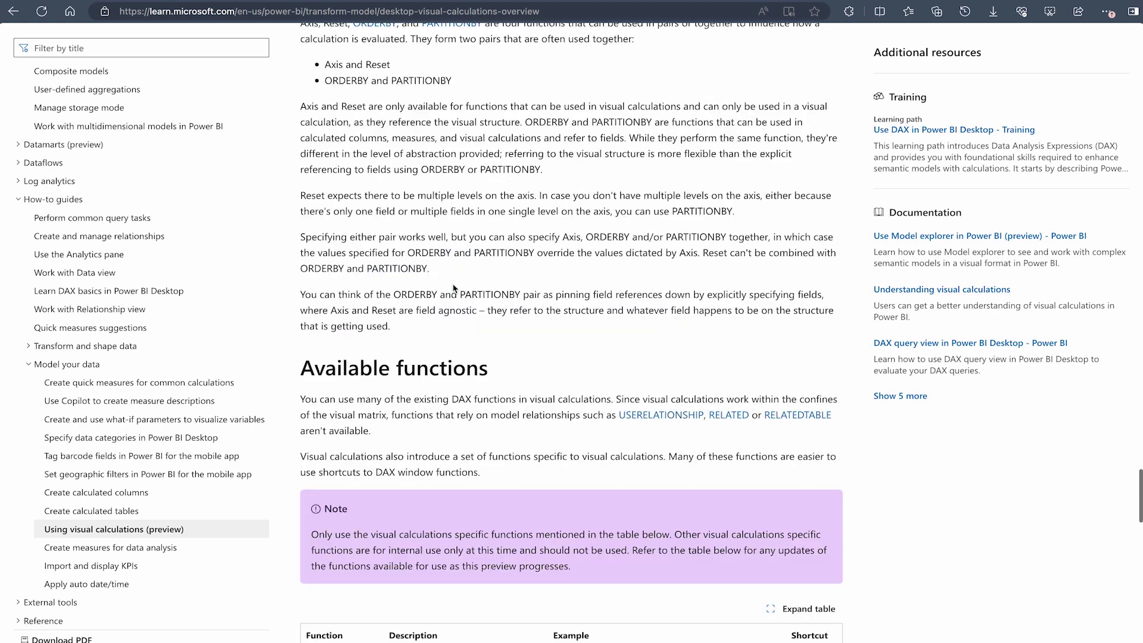
scroll(452, 288, down, 5)
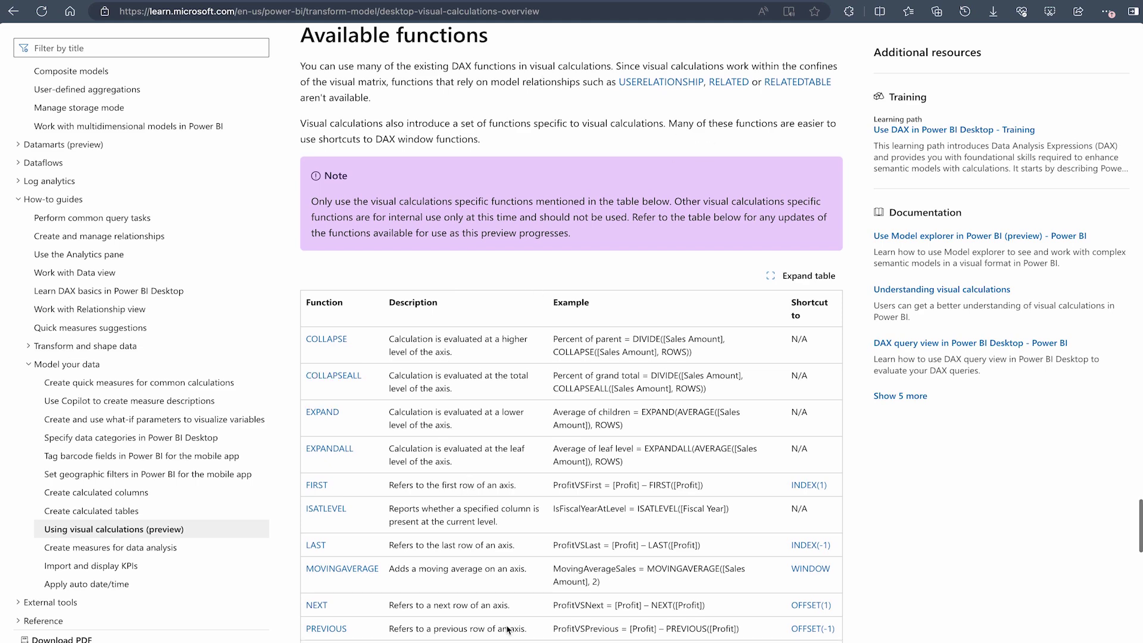
scroll(506, 630, down, 8)
scroll(507, 629, down, 2)
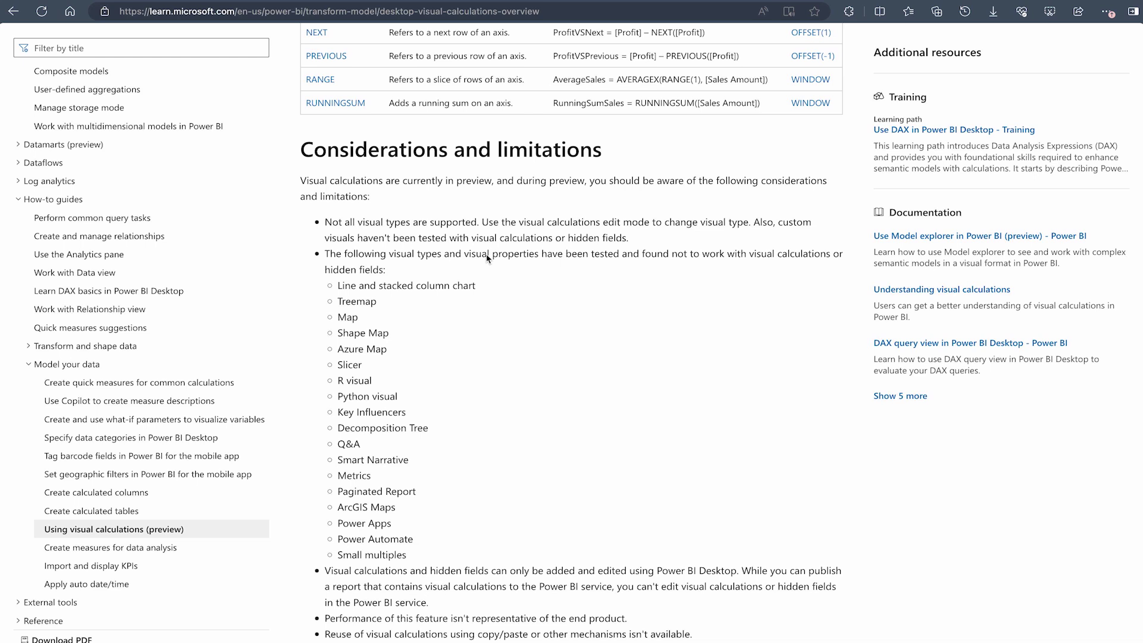
scroll(487, 258, down, 1)
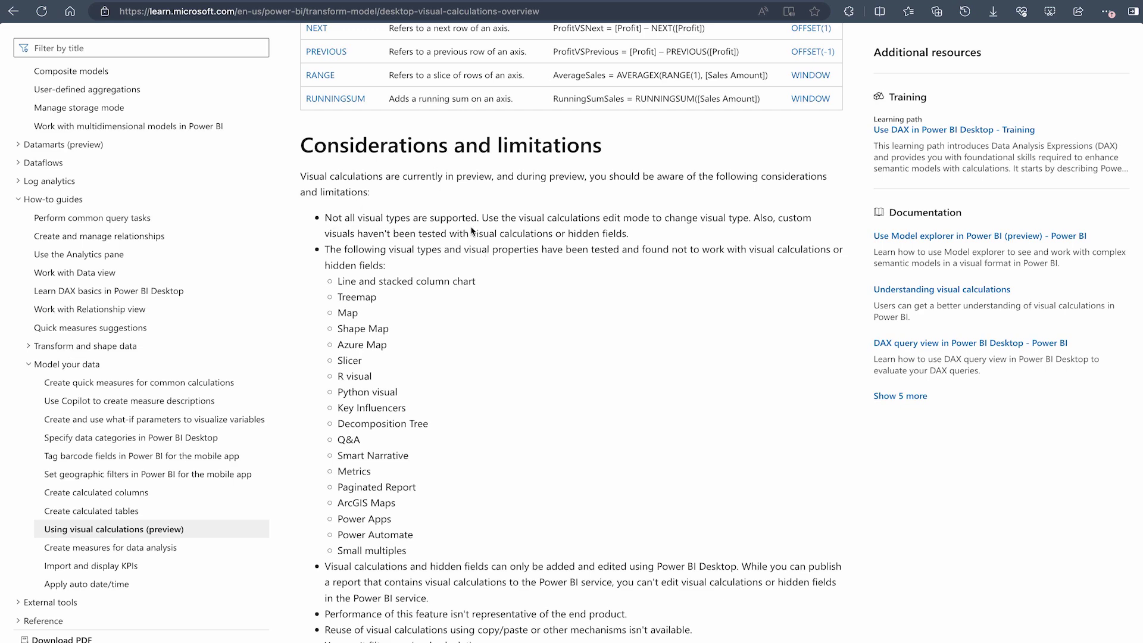
scroll(485, 326, down, 3)
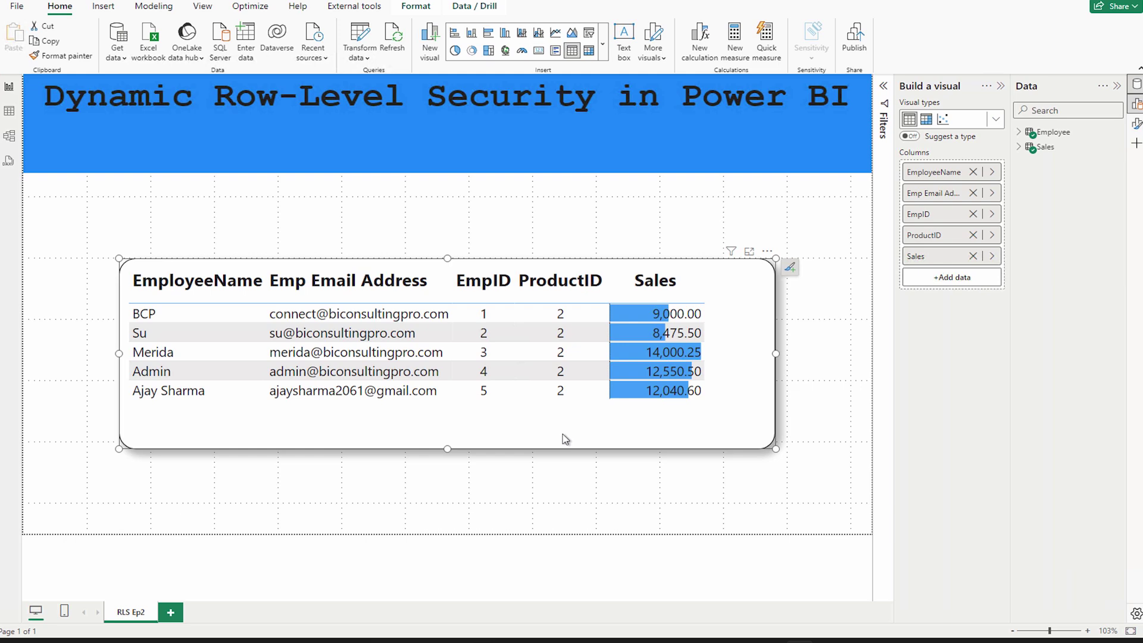
Step: Start a new visual calculation on the table, first inserting the moving average template
click(698, 60)
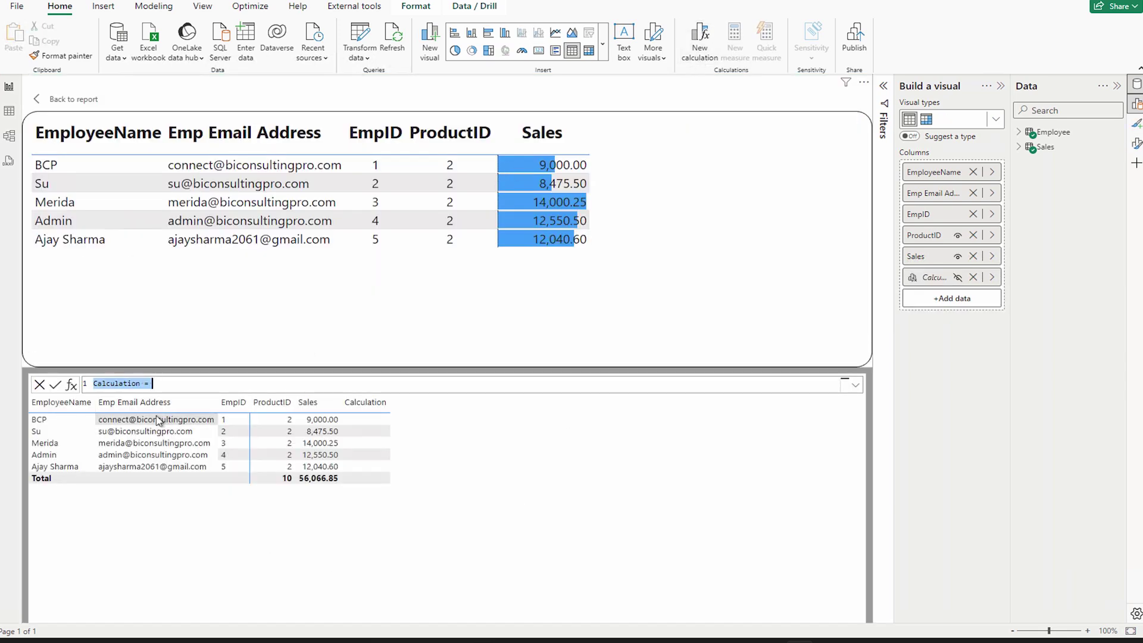
click(191, 384)
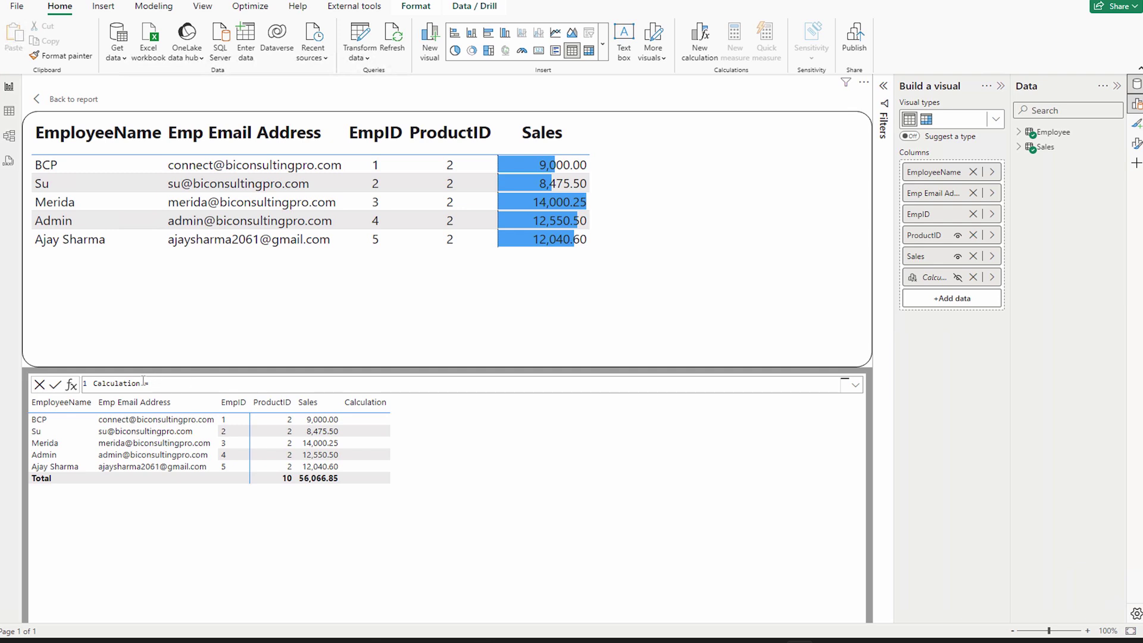
click(72, 388)
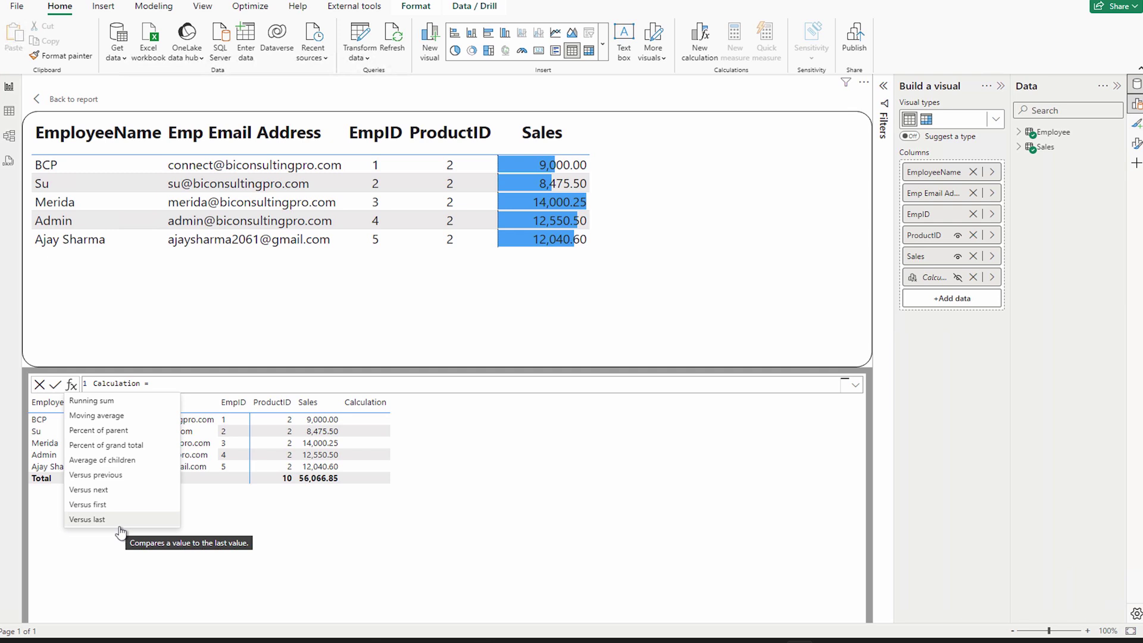
click(124, 416)
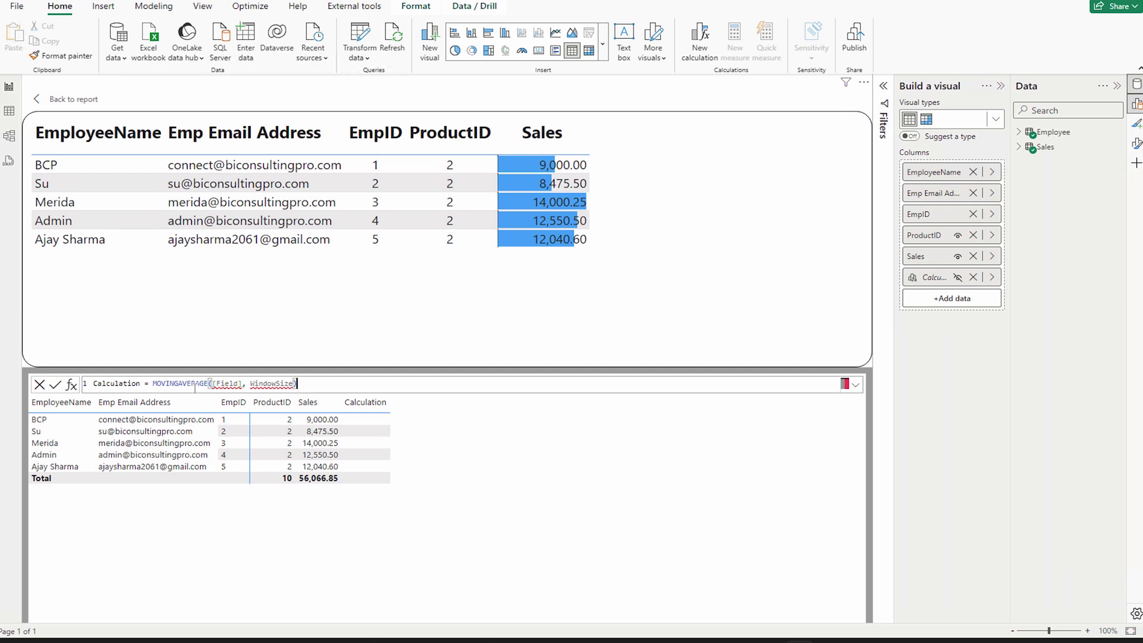
Step: Replace it with the running sum formula RUNNINGSUM([Sales]) and commit it
click(71, 383)
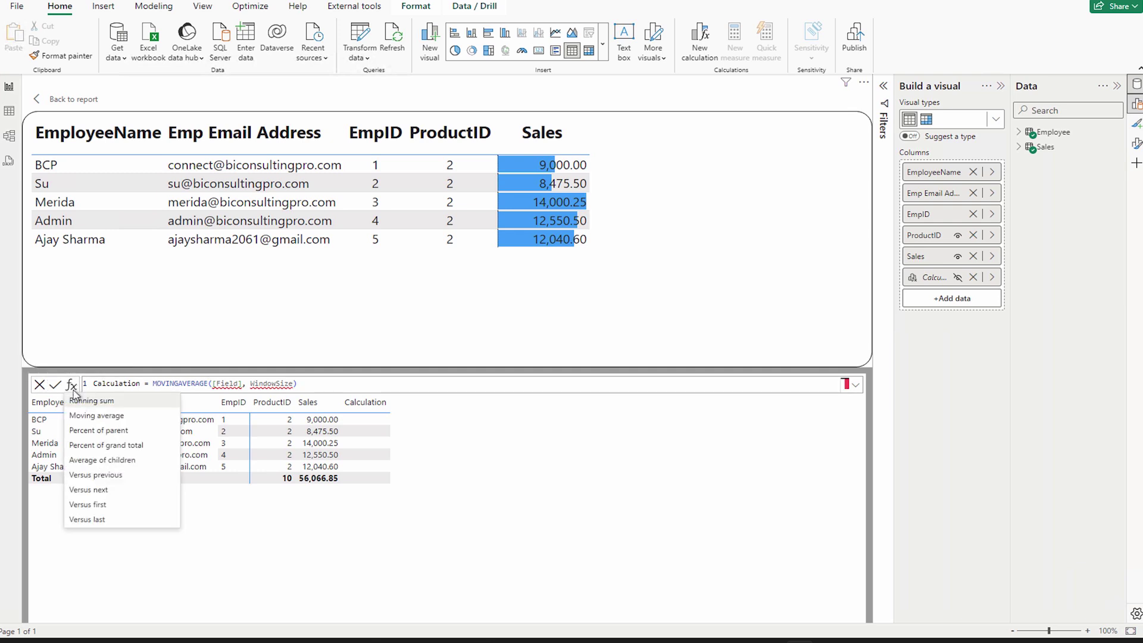
click(81, 402)
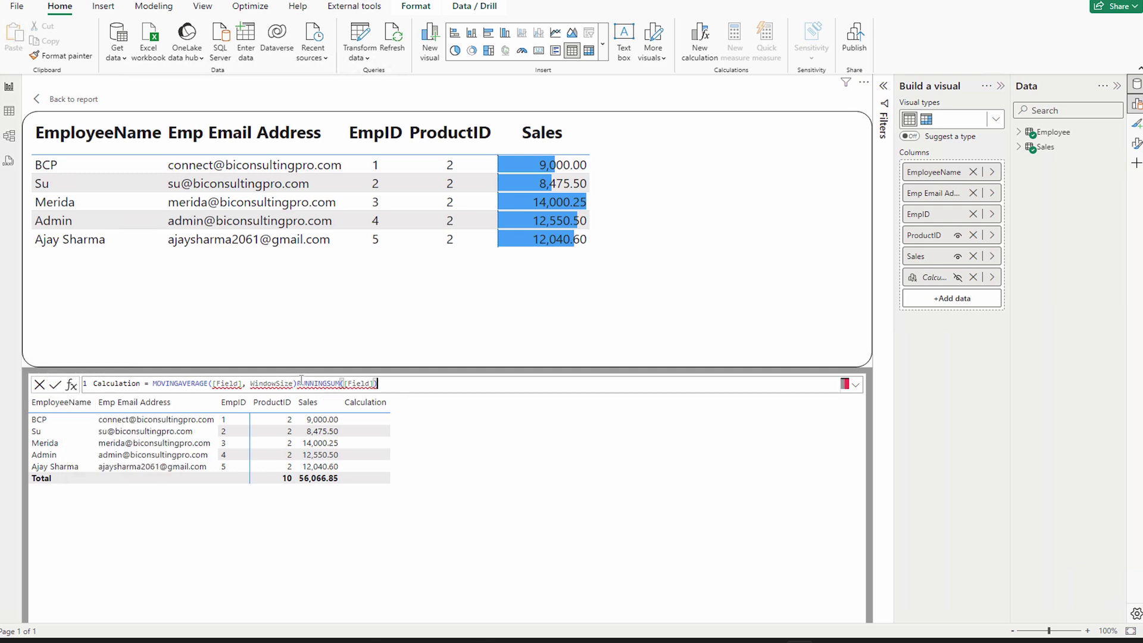
drag(295, 382, 154, 382)
key(BackSpace)
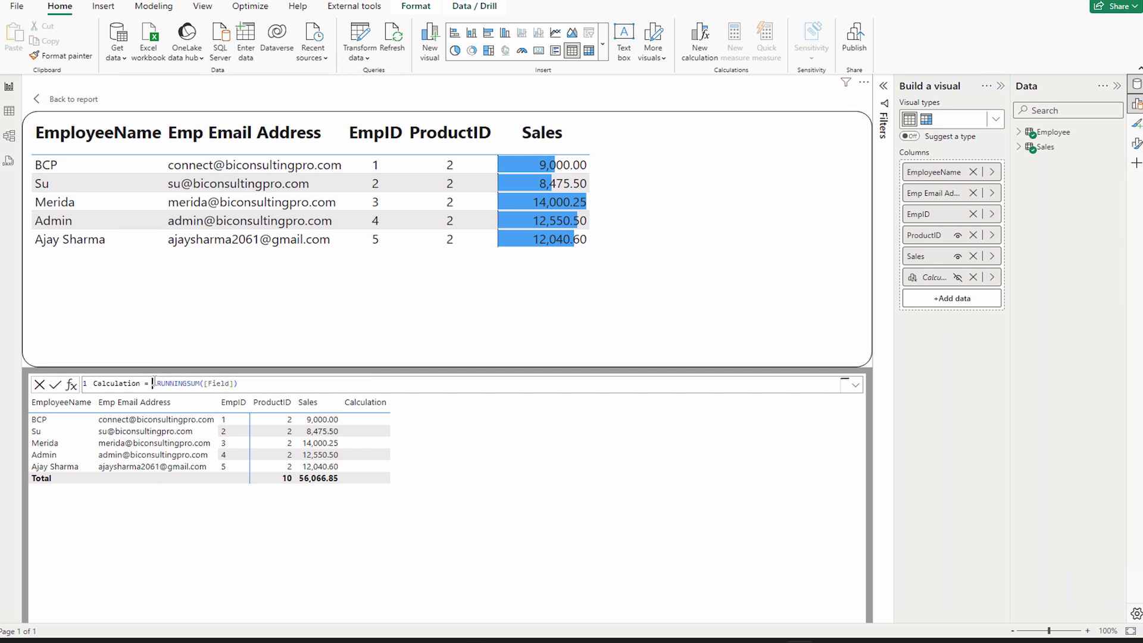
key(BackSpace)
double_click(224, 384)
text(Sales)
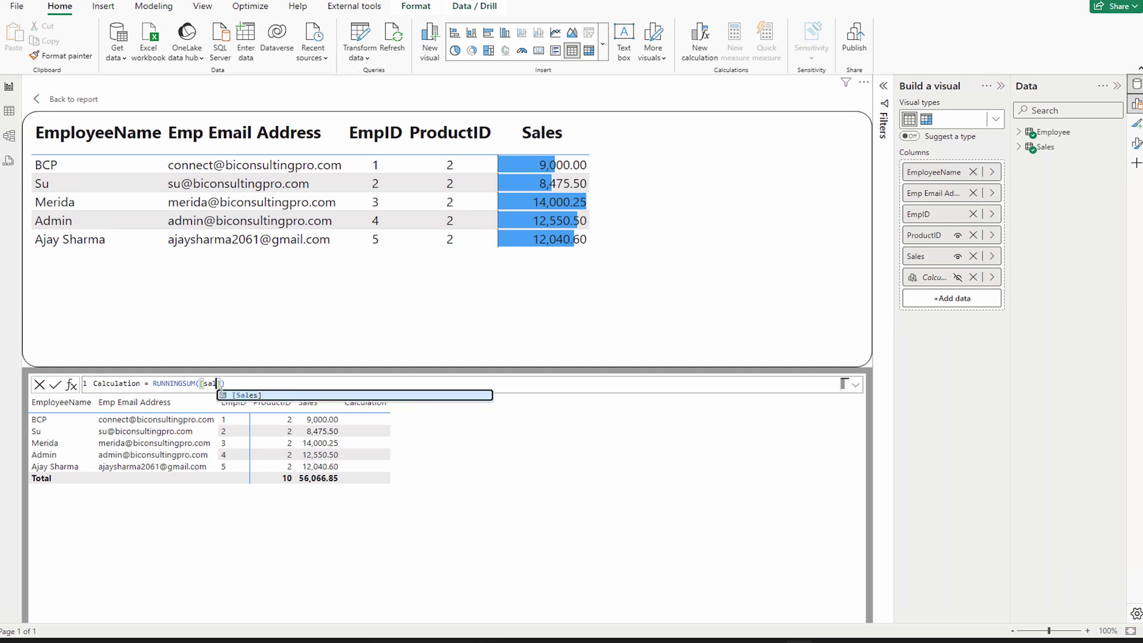
click(250, 383)
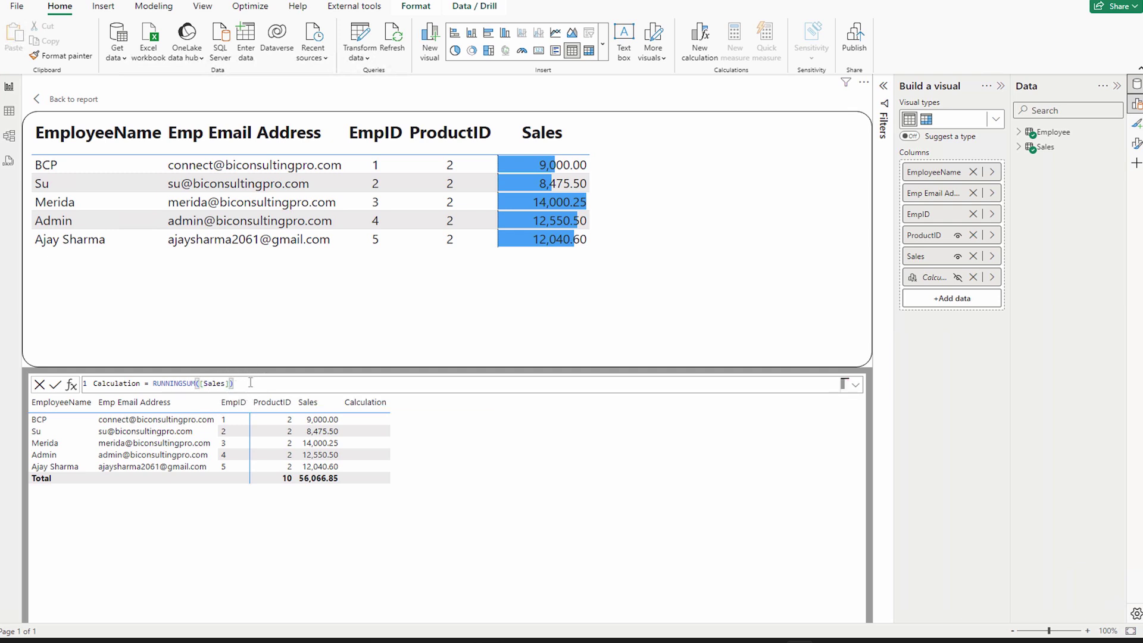
key(Return)
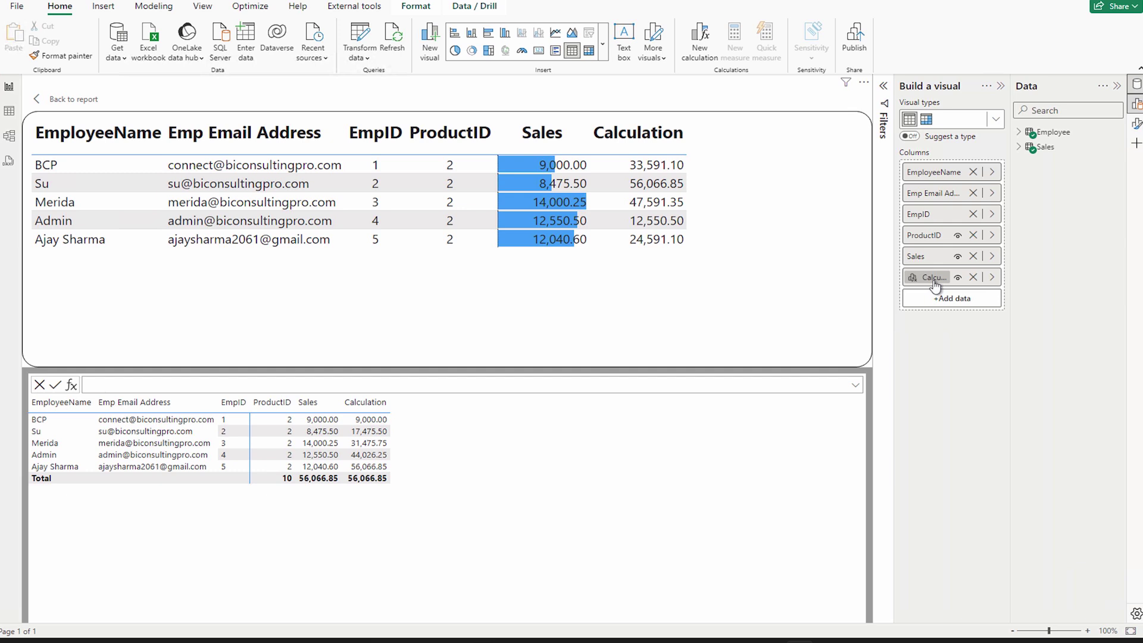
click(957, 278)
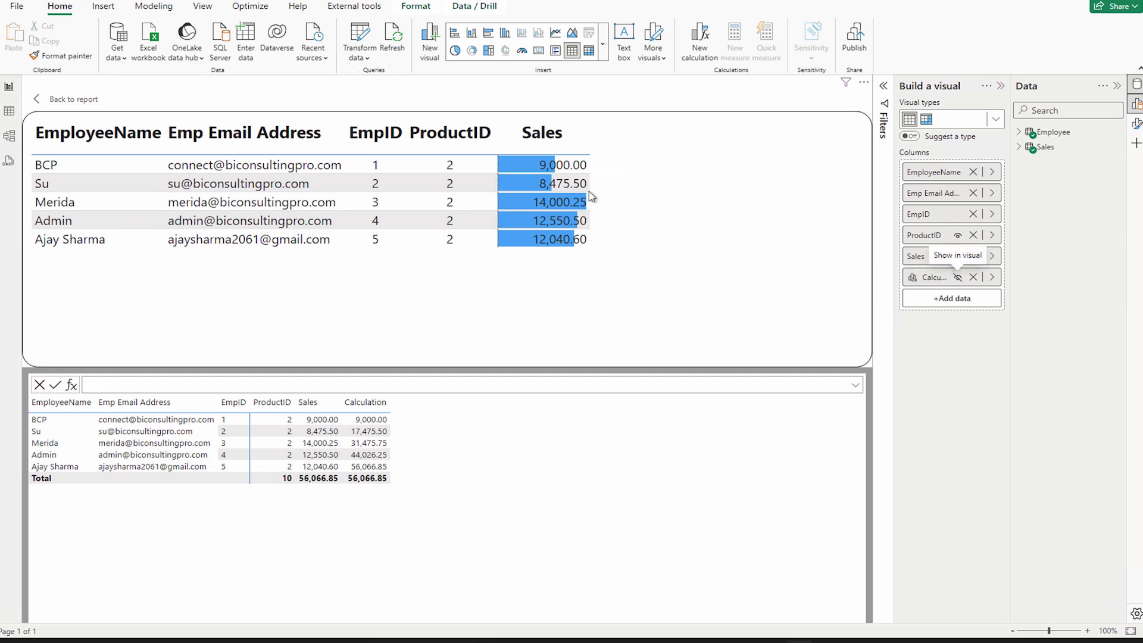
click(956, 278)
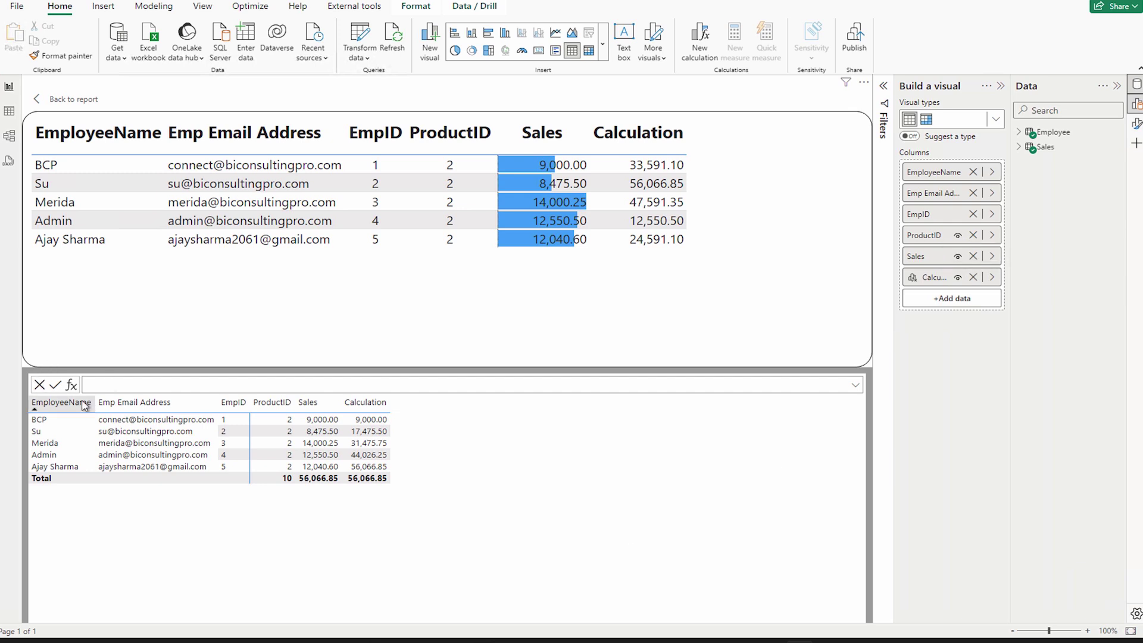
Step: Add a Versus first calculation, [Sales] - FIRST([Sales]), and commit it
click(71, 385)
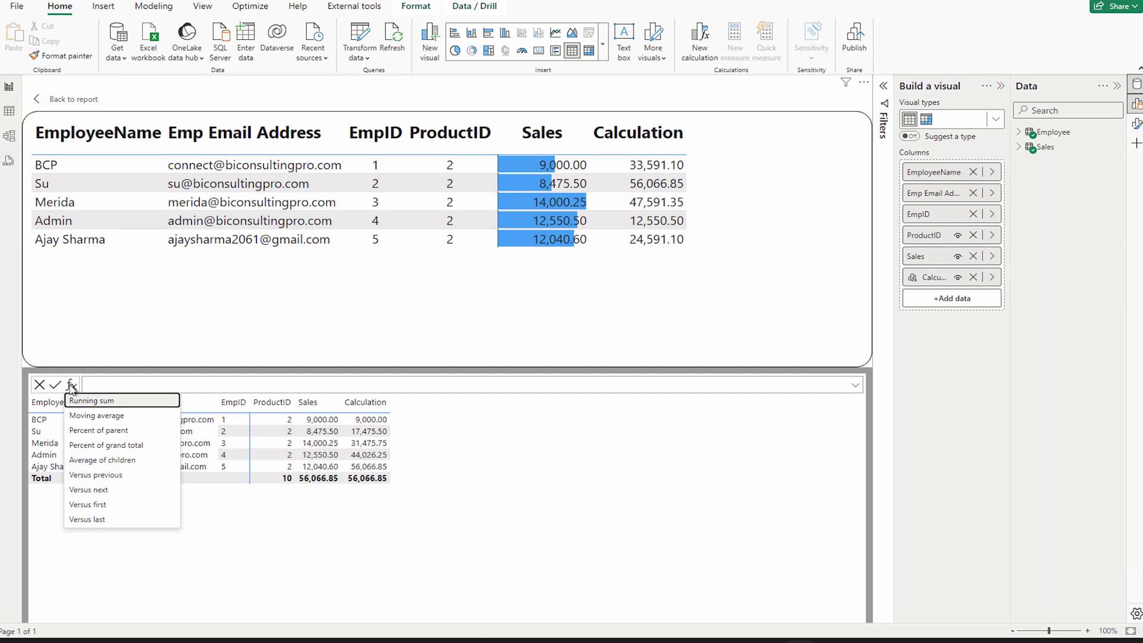
click(116, 511)
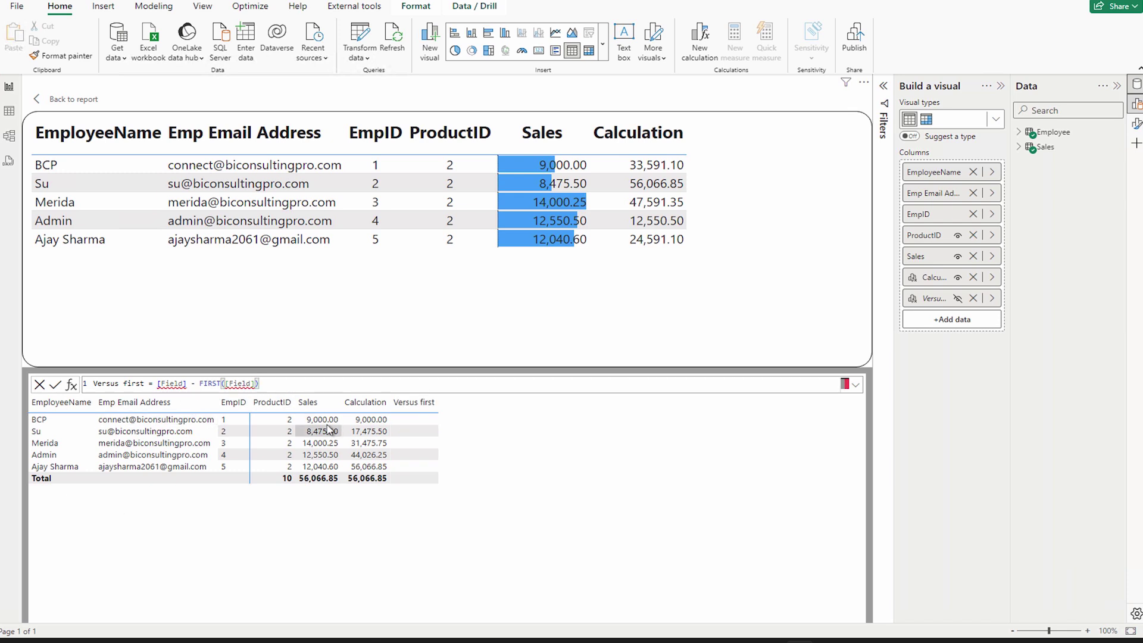
double_click(172, 384)
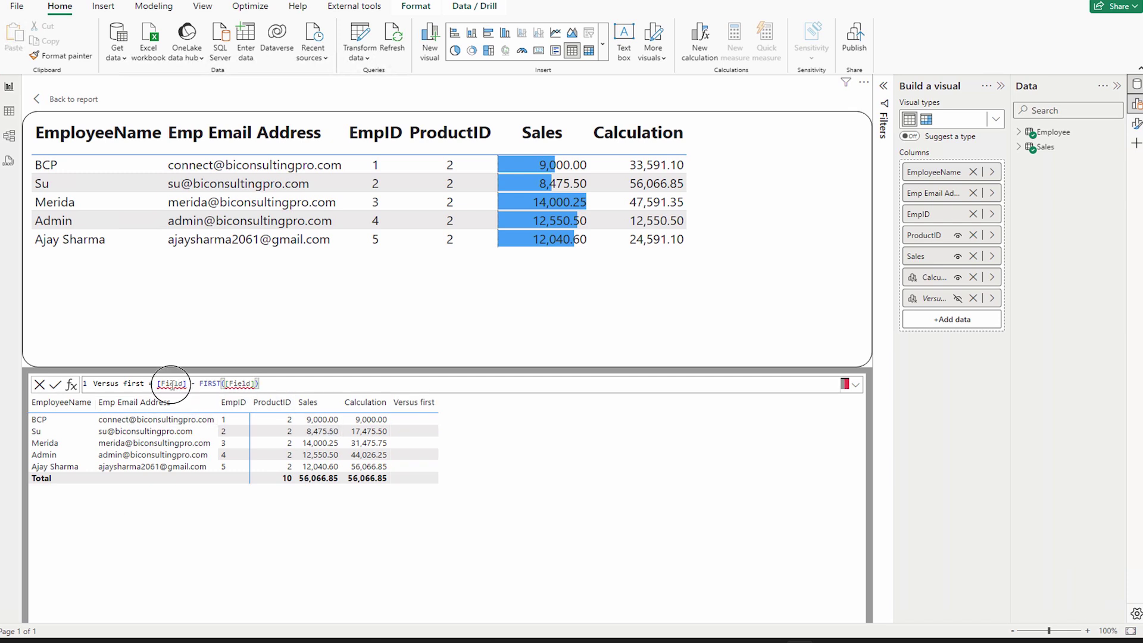
text(Sales)
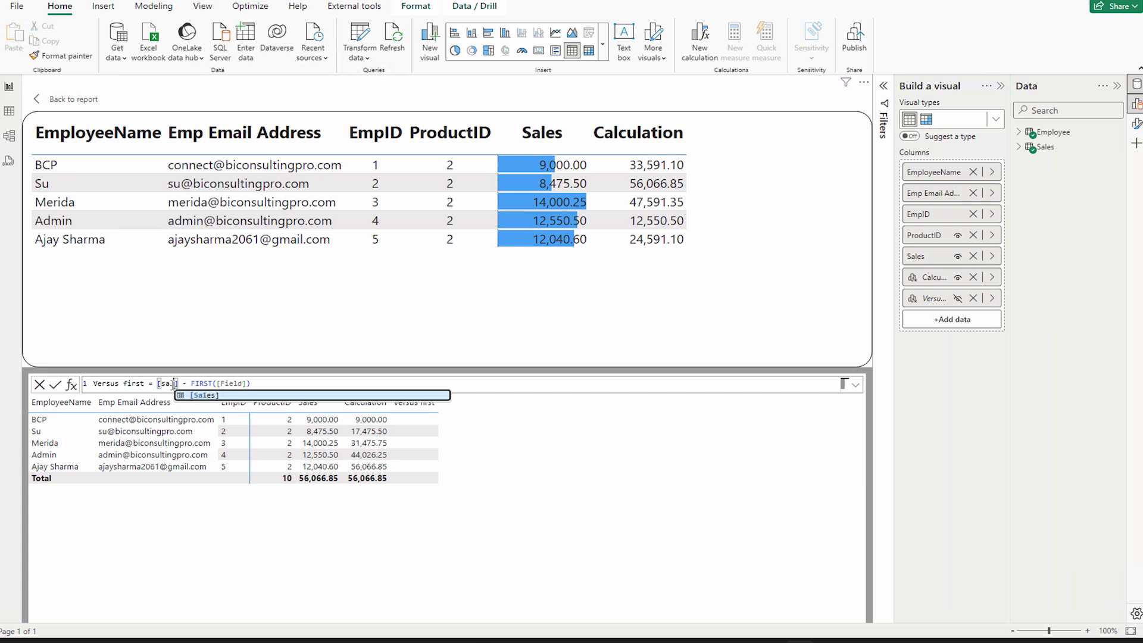
double_click(249, 383)
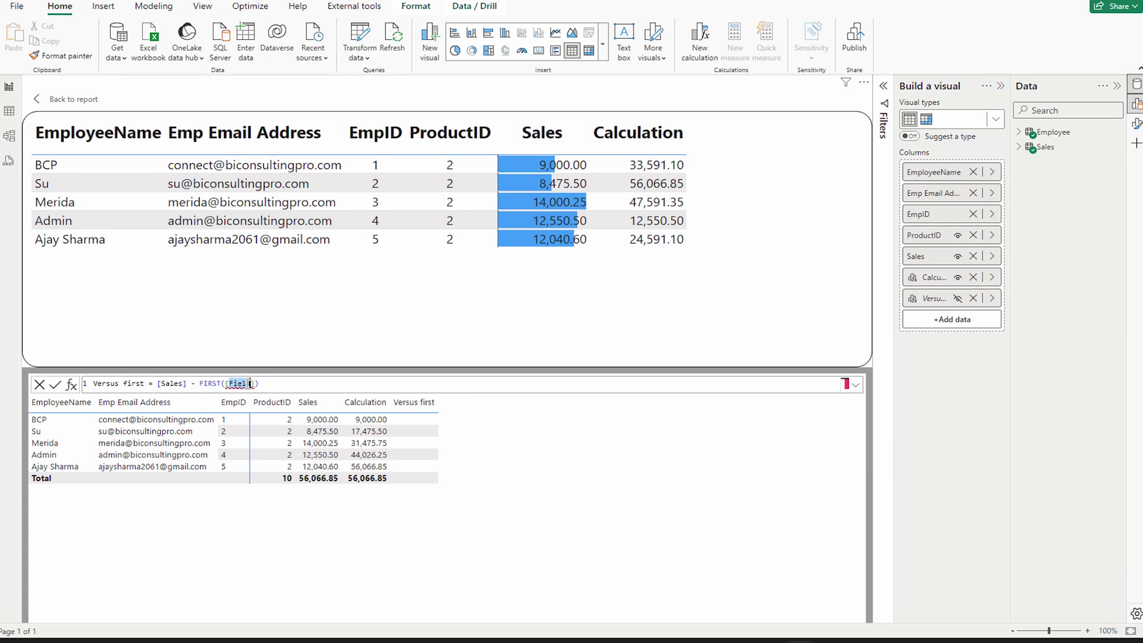
text(Sales)
click(297, 381)
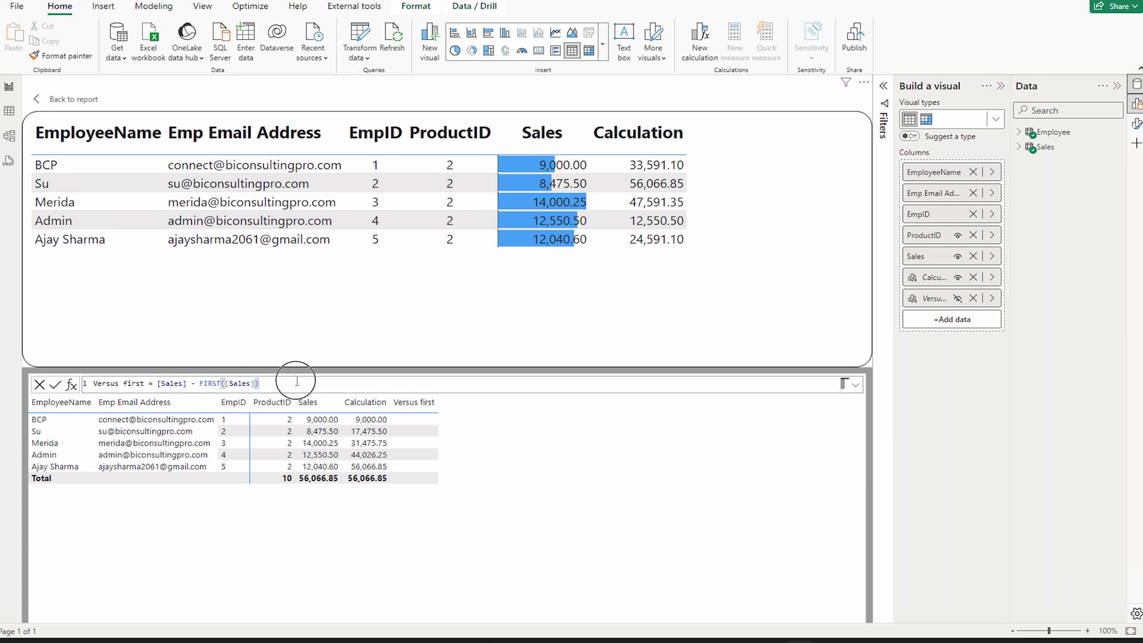
click(56, 385)
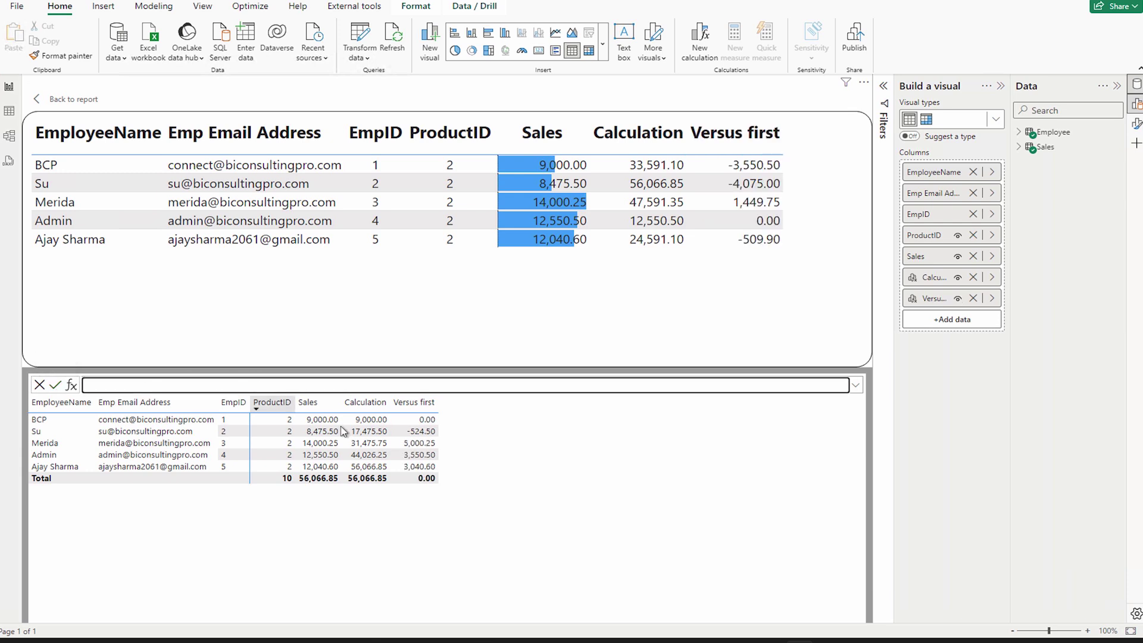